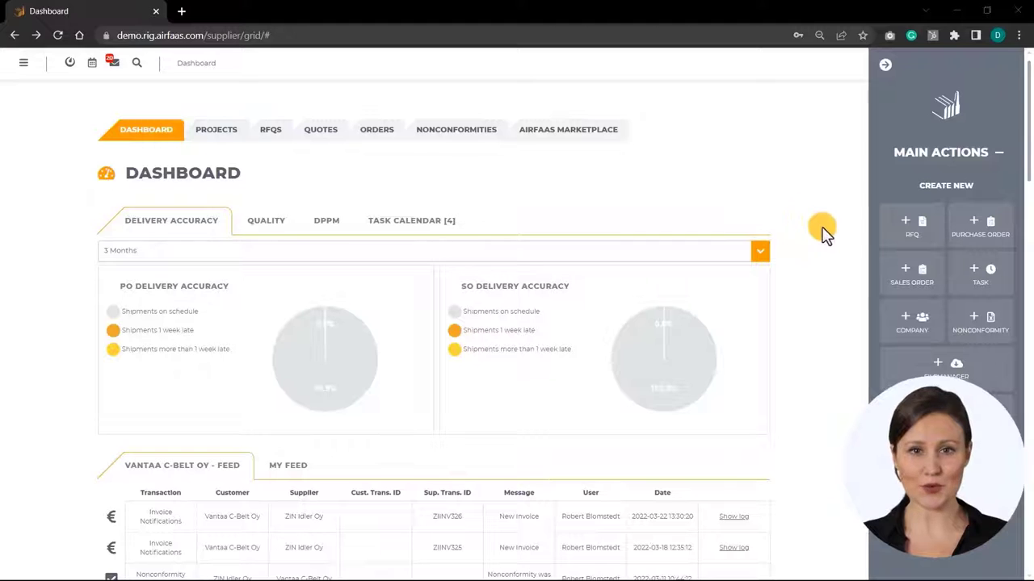
Create and save a new project for an RFQ: State Timber Project 2022, customer State Timber Oy, reference VCB55, status Open, data group main
{"action": "left_click", "coordinate": [890, 240]}
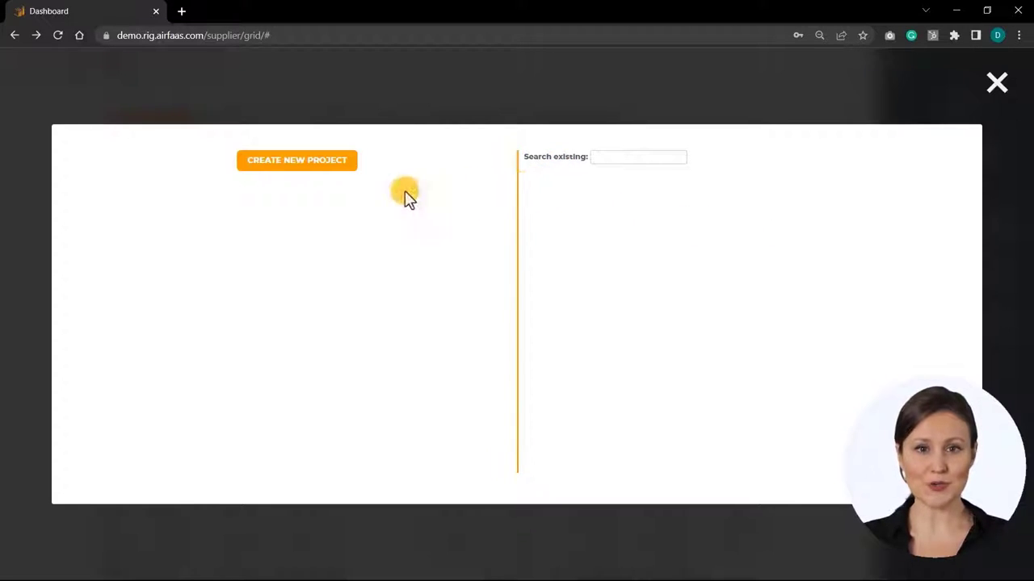
{"action": "left_click", "coordinate": [315, 175]}
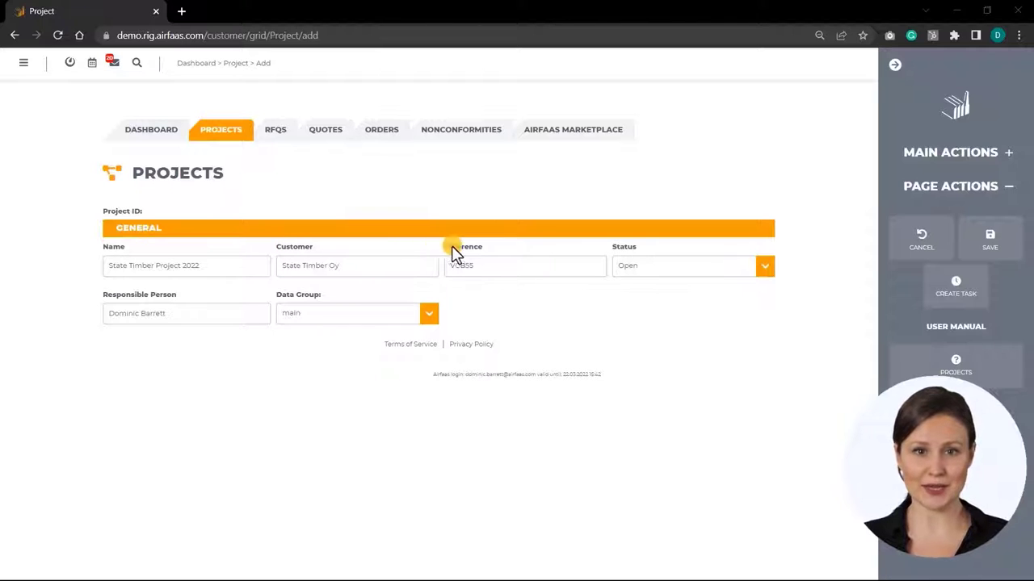
{"action": "left_click", "coordinate": [763, 271]}
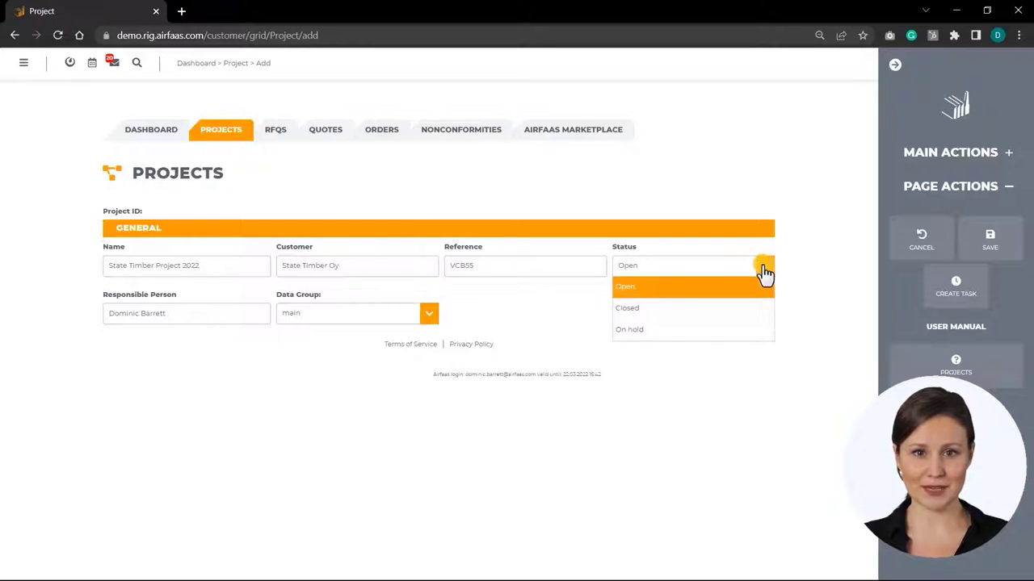
{"action": "left_click", "coordinate": [763, 271]}
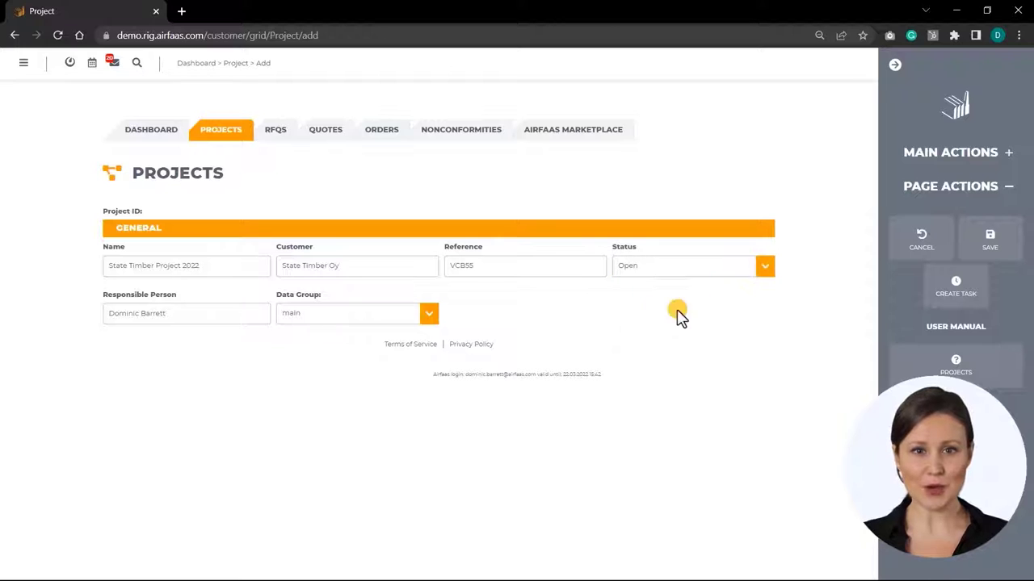
{"action": "left_click", "coordinate": [428, 320]}
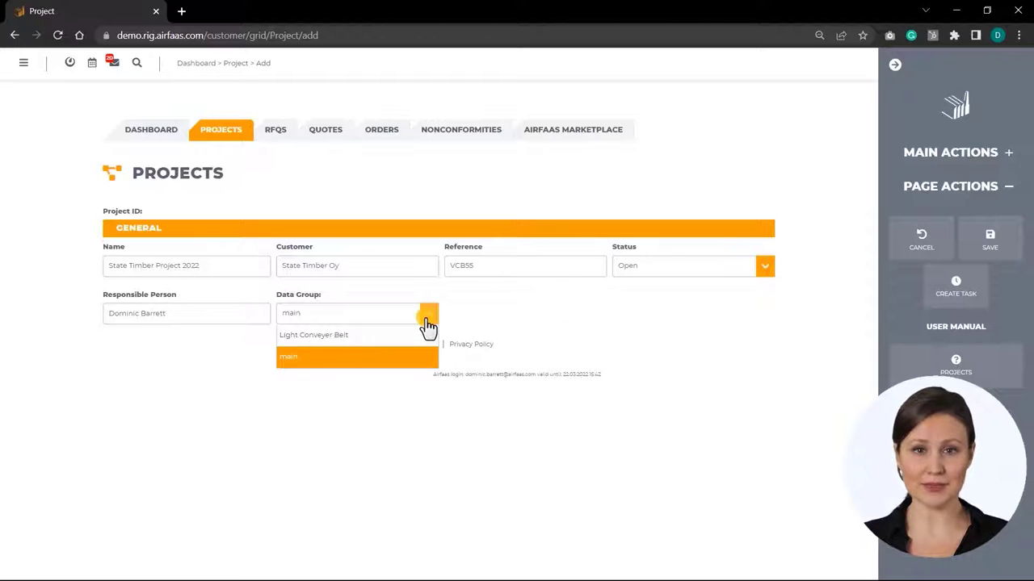
{"action": "left_click", "coordinate": [428, 323]}
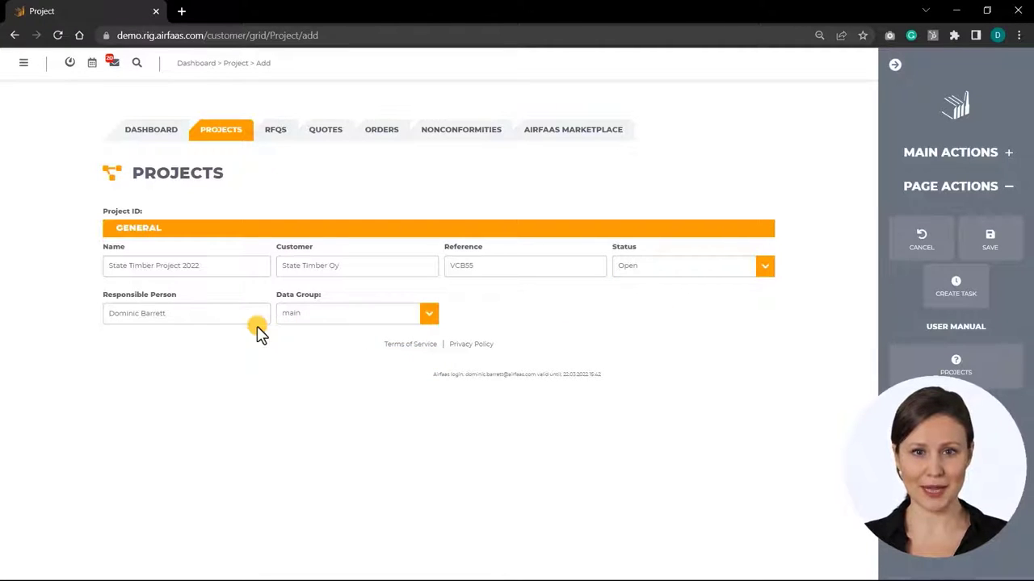
{"action": "left_click", "coordinate": [975, 252]}
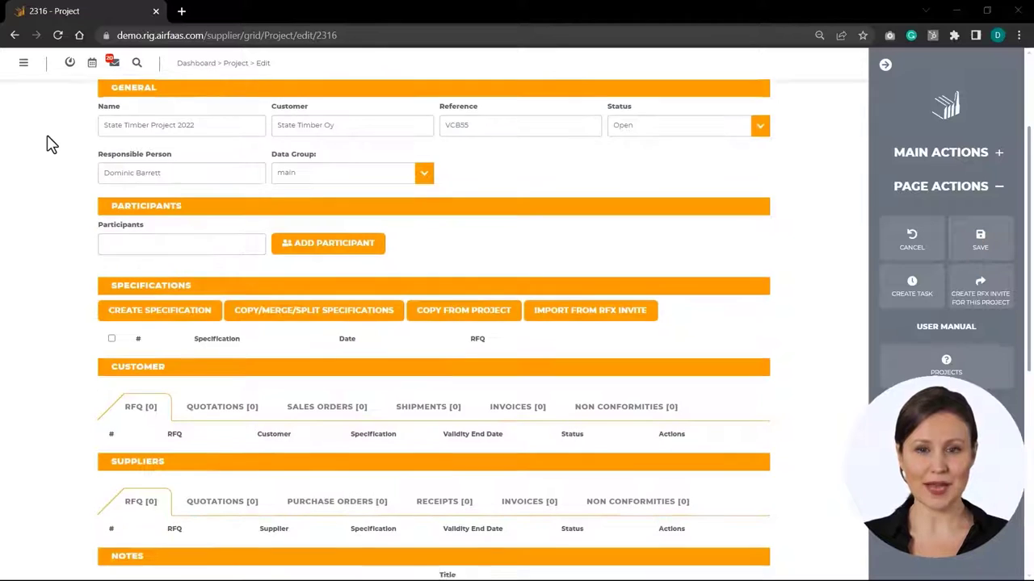
Create a specification named Customer Specification in the project and save it
{"action": "scroll", "coordinate": [46, 143], "scroll_direction": "down", "scroll_amount": 2}
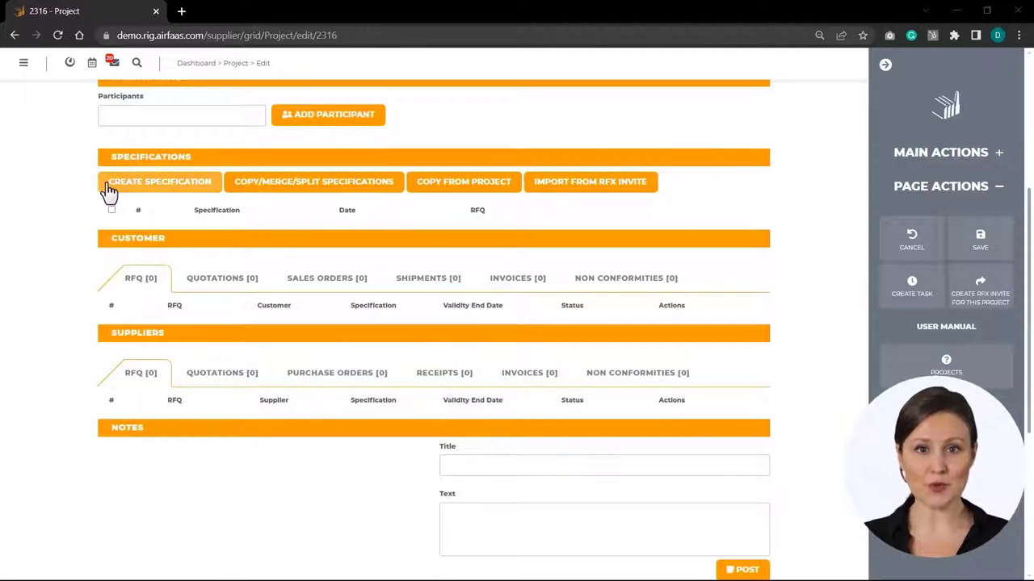
{"action": "left_click", "coordinate": [109, 191]}
{"action": "left_click", "coordinate": [179, 229]}
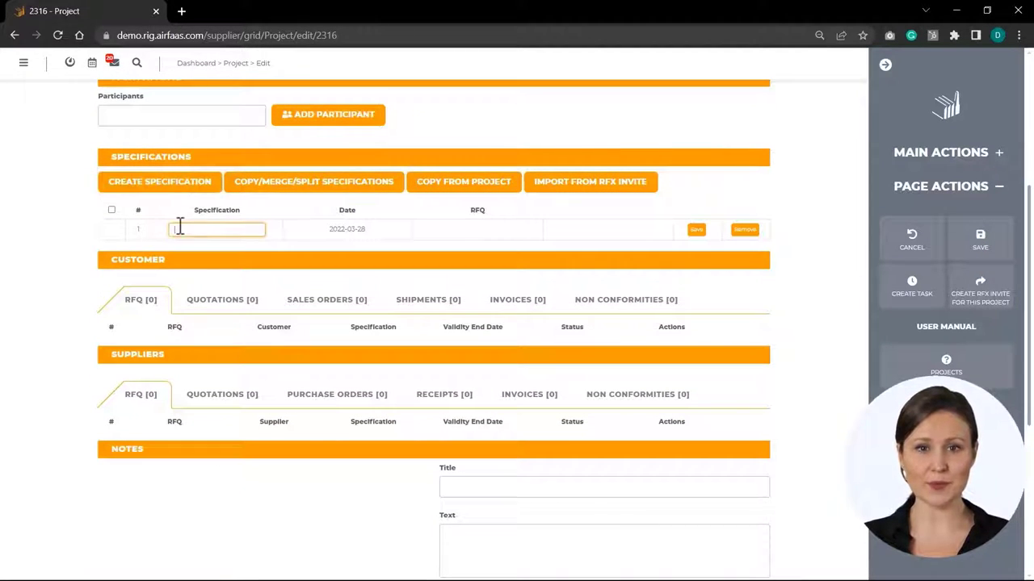
{"action": "type", "text": "Customer Specification"}
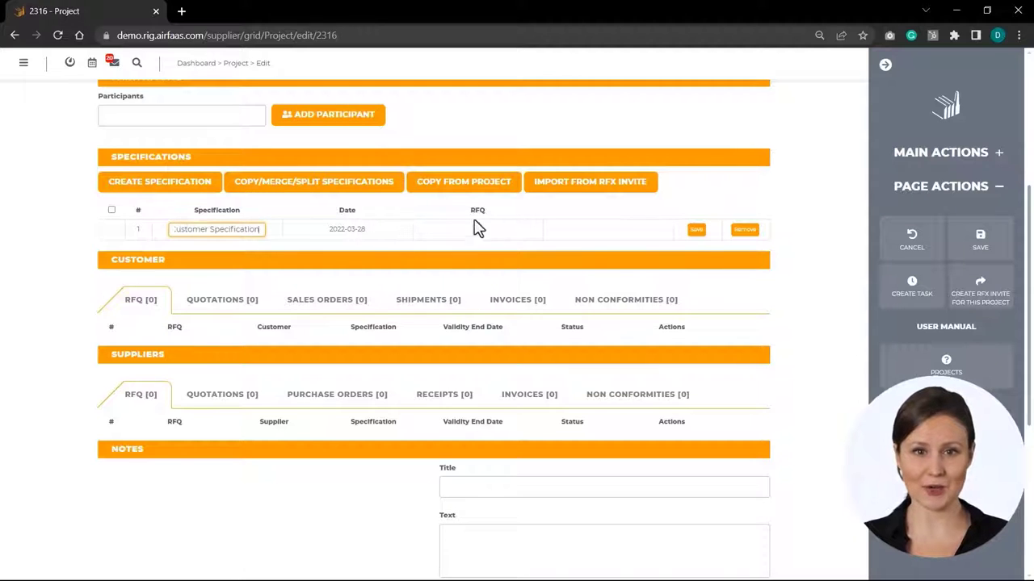
{"action": "left_click", "coordinate": [696, 233]}
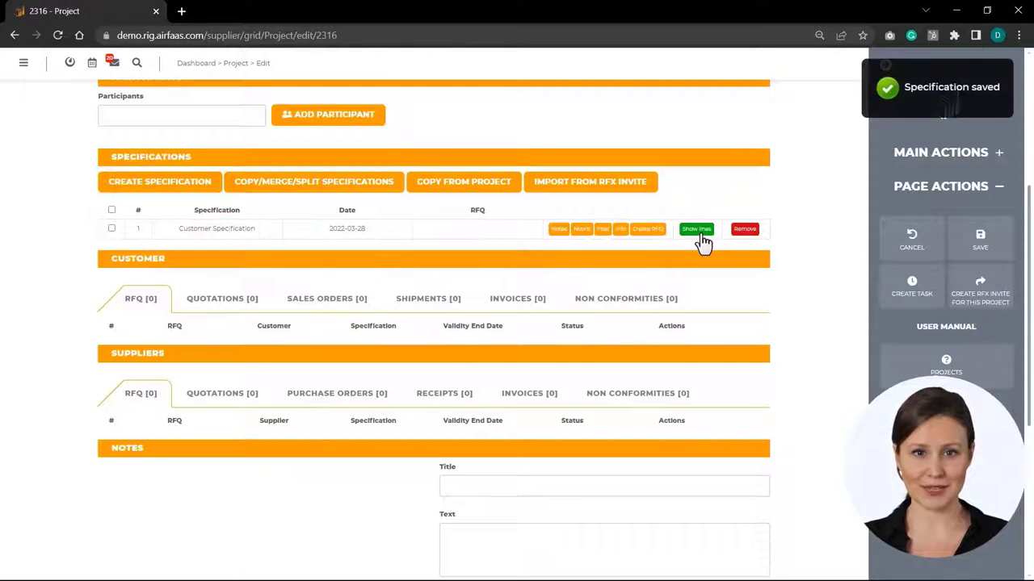
Show the lines of Customer Specification, add part C4355902 revision B, and insert a second empty part line
{"action": "left_click", "coordinate": [698, 241]}
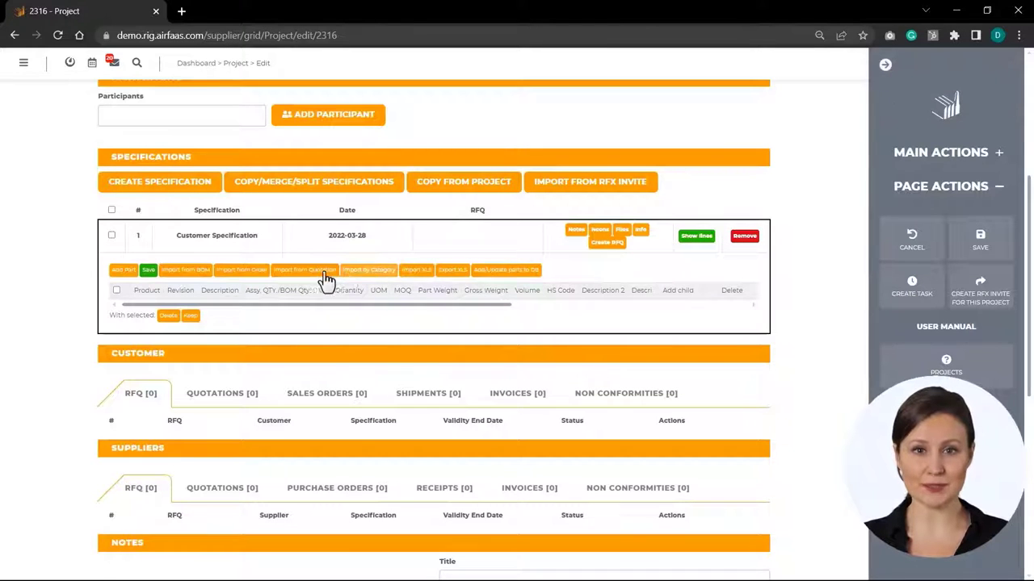
{"action": "left_click", "coordinate": [122, 271]}
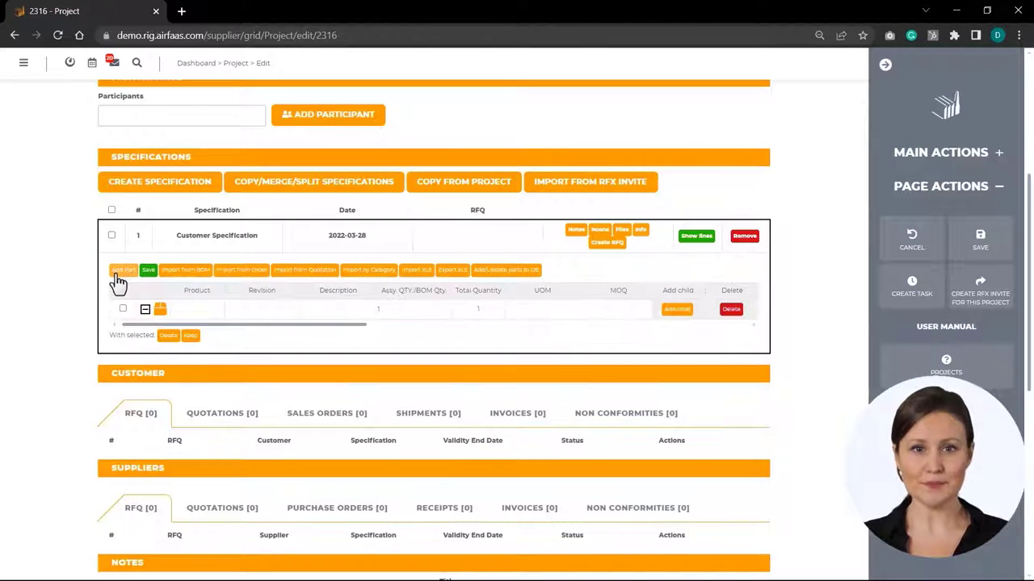
{"action": "type", "text": "9"}
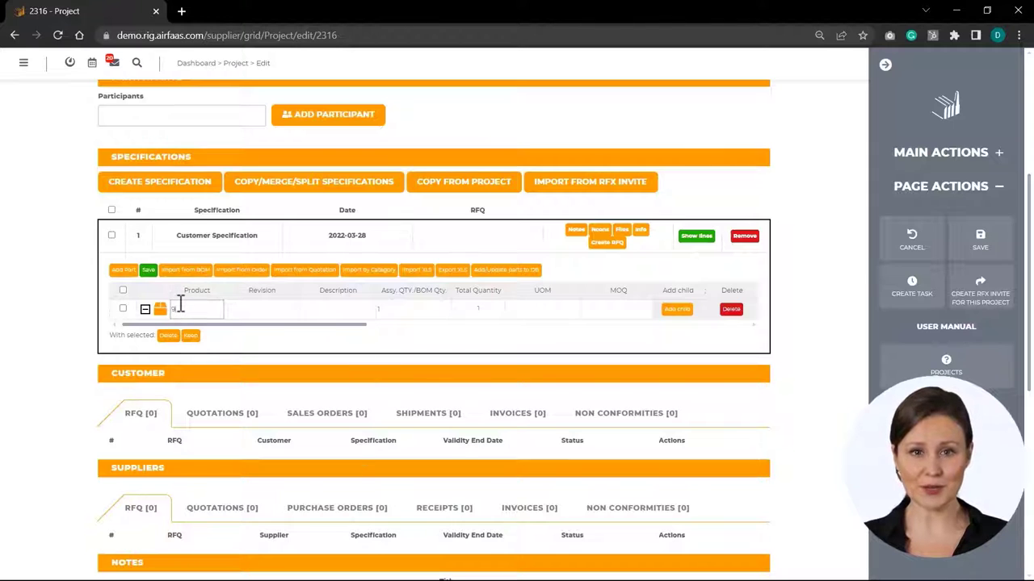
{"action": "type", "text": "02"}
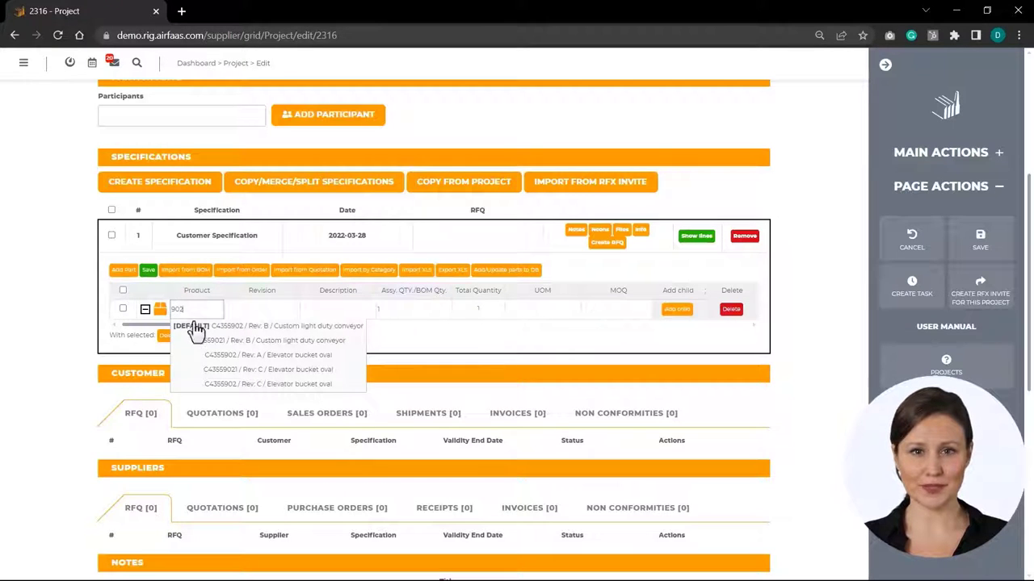
{"action": "left_click", "coordinate": [214, 340]}
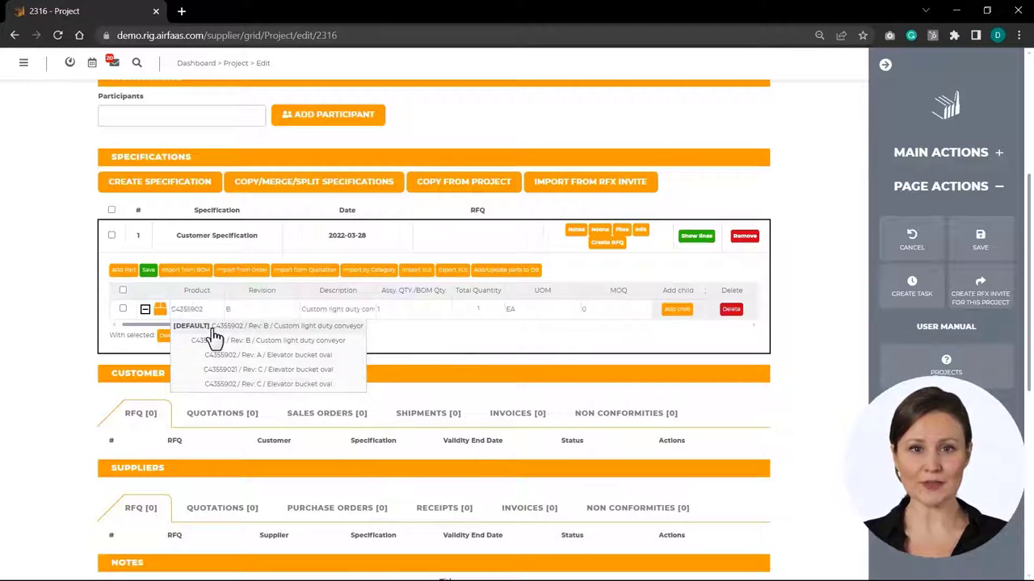
{"action": "left_click", "coordinate": [121, 272]}
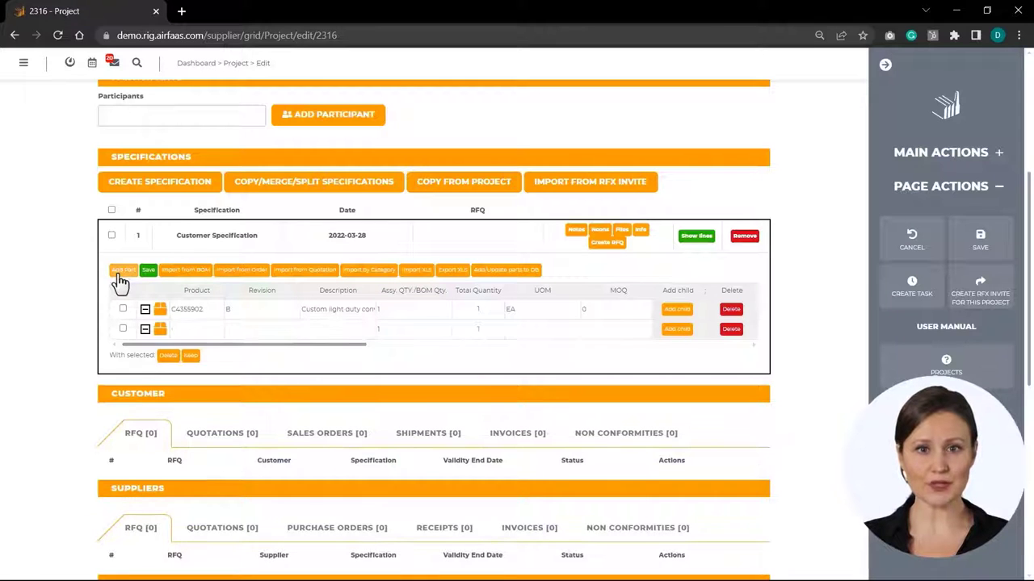
{"action": "left_click_drag", "start_coordinate": [193, 347], "coordinate": [559, 359]}
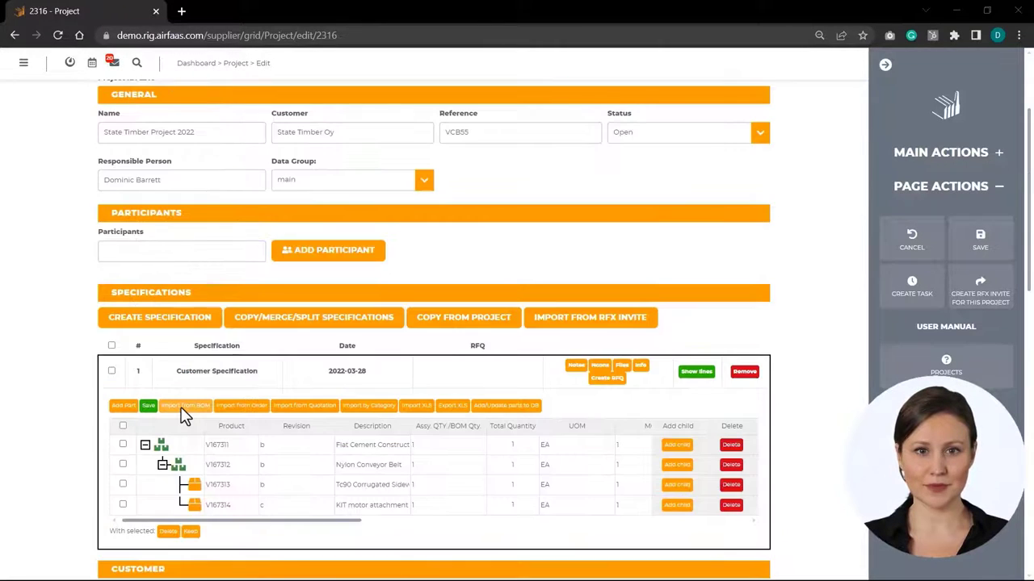
Start a BOM import for the specification and load the BOM V167311
{"action": "left_click", "coordinate": [185, 414]}
{"action": "left_click", "coordinate": [138, 272]}
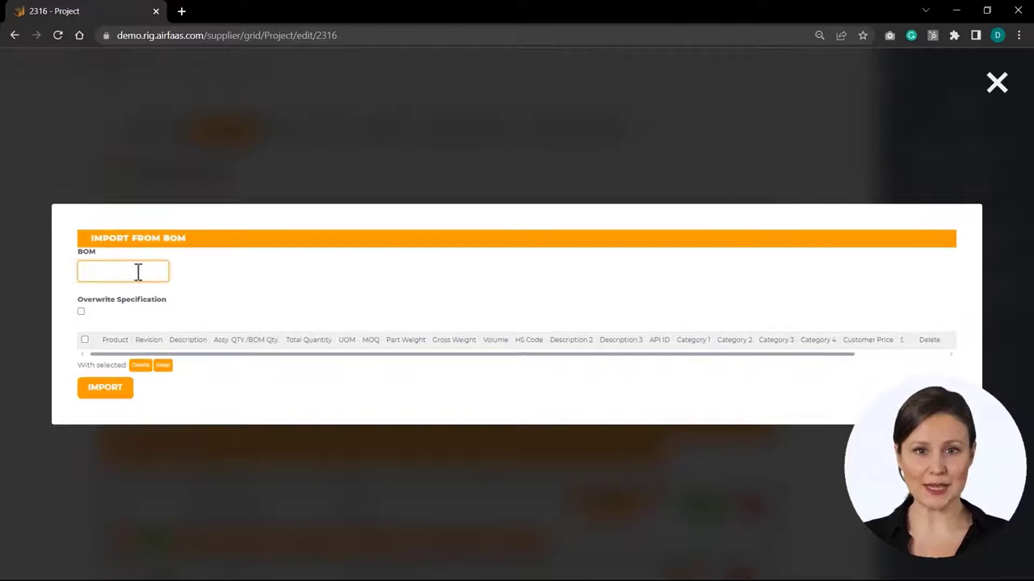
{"action": "type", "text": "V167311"}
{"action": "left_click", "coordinate": [146, 322]}
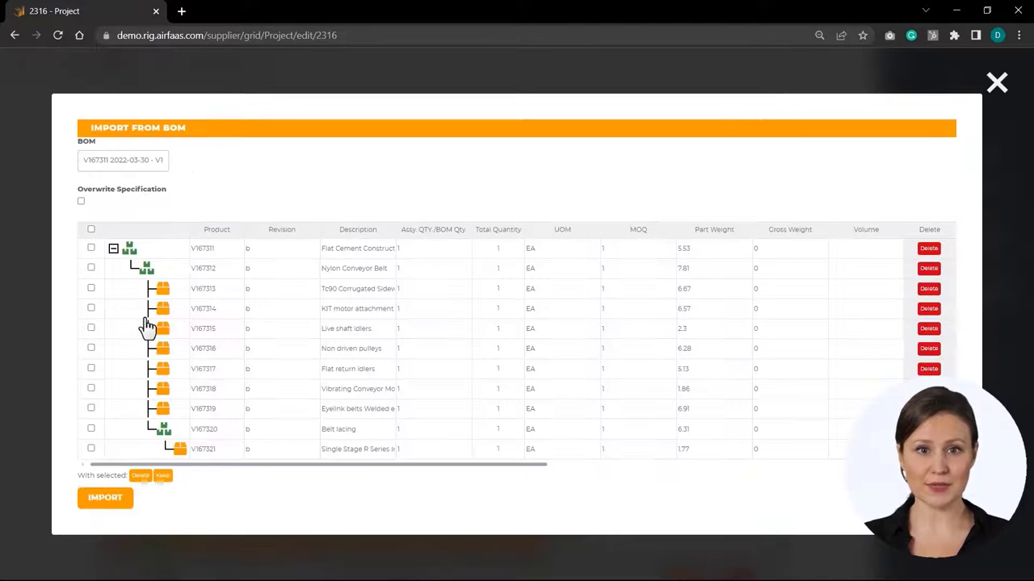
Set the revision to c for products V167311, V167312, V167313 and V167314 in the BOM import
{"action": "left_click", "coordinate": [245, 251]}
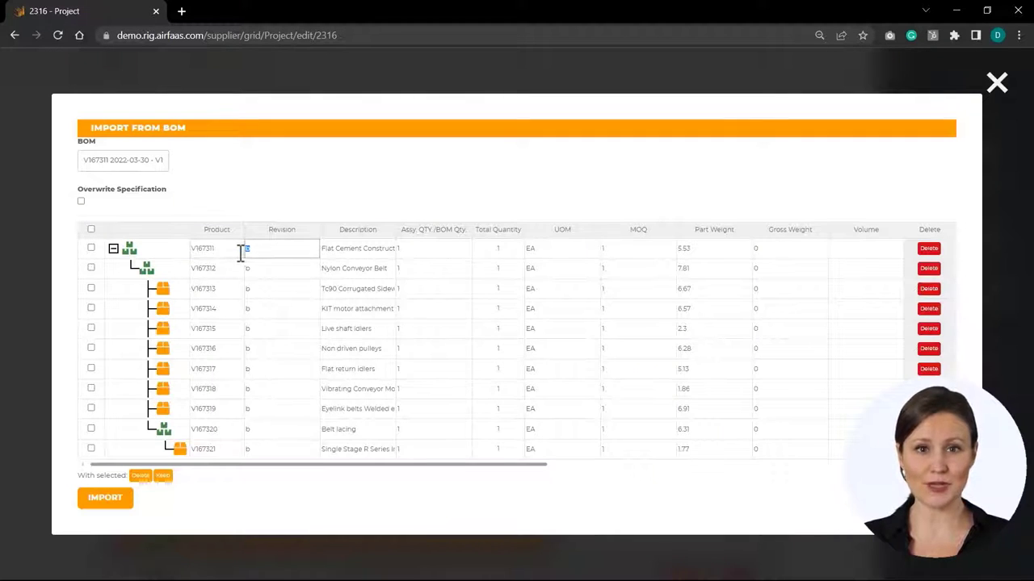
{"action": "left_click", "coordinate": [251, 268]}
{"action": "type", "text": "c"}
{"action": "left_click", "coordinate": [247, 288]}
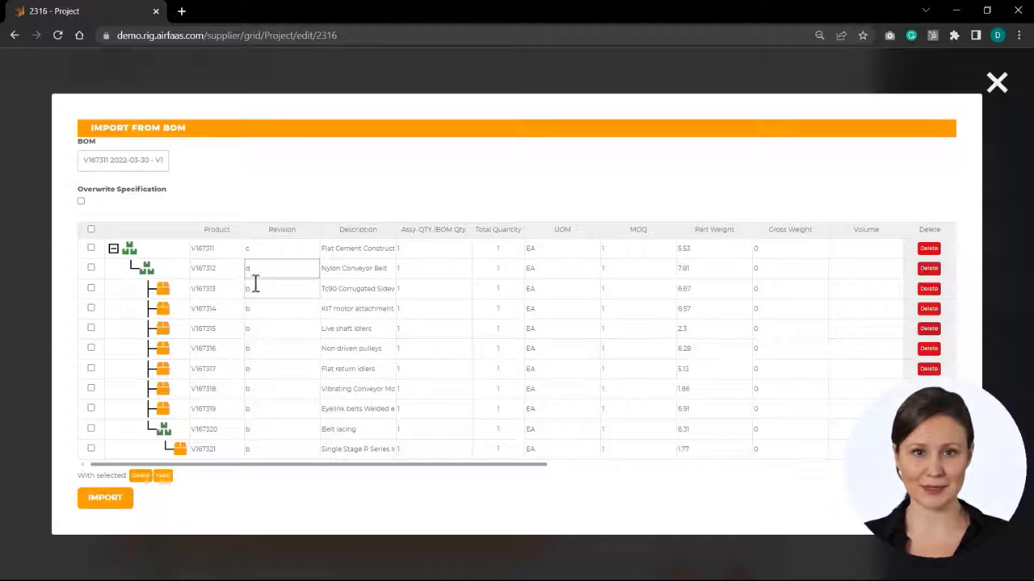
{"action": "type", "text": "c"}
{"action": "left_click", "coordinate": [247, 308]}
{"action": "type", "text": "c"}
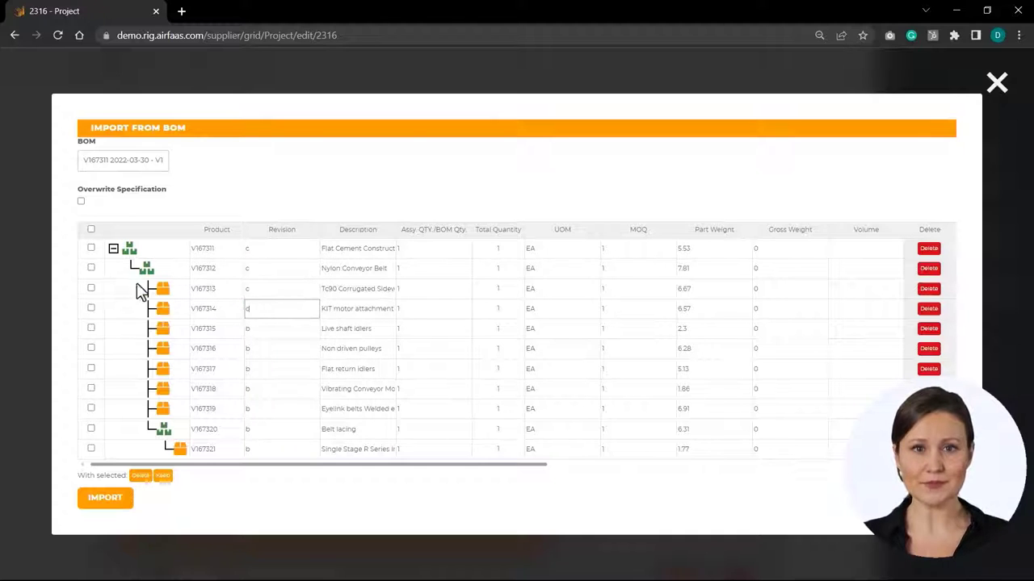
Import only the BOM lines V167311 through V167314 and save the specification lines
{"action": "left_click", "coordinate": [90, 249]}
{"action": "left_click", "coordinate": [90, 269]}
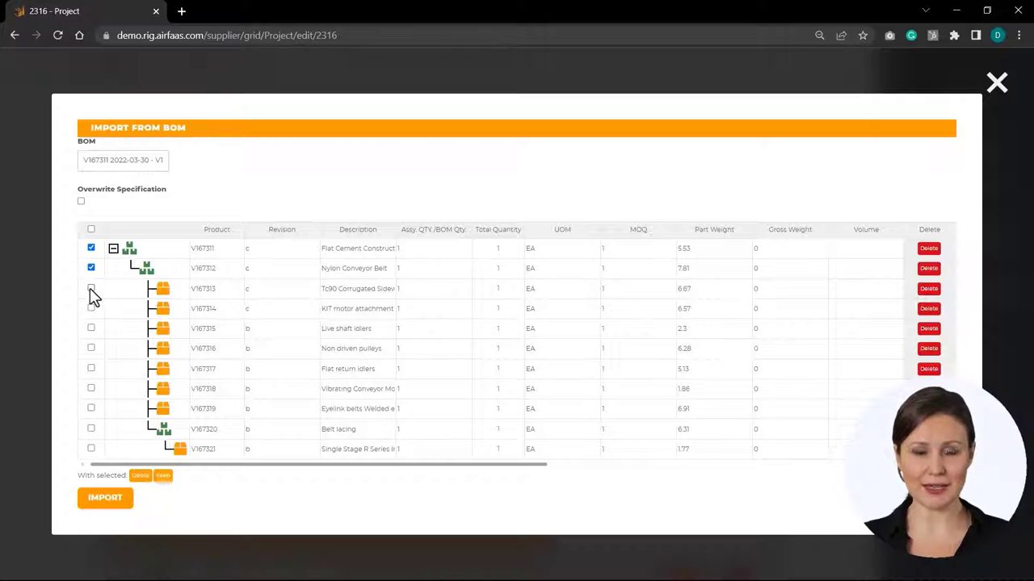
{"action": "left_click", "coordinate": [90, 288]}
{"action": "left_click", "coordinate": [91, 309]}
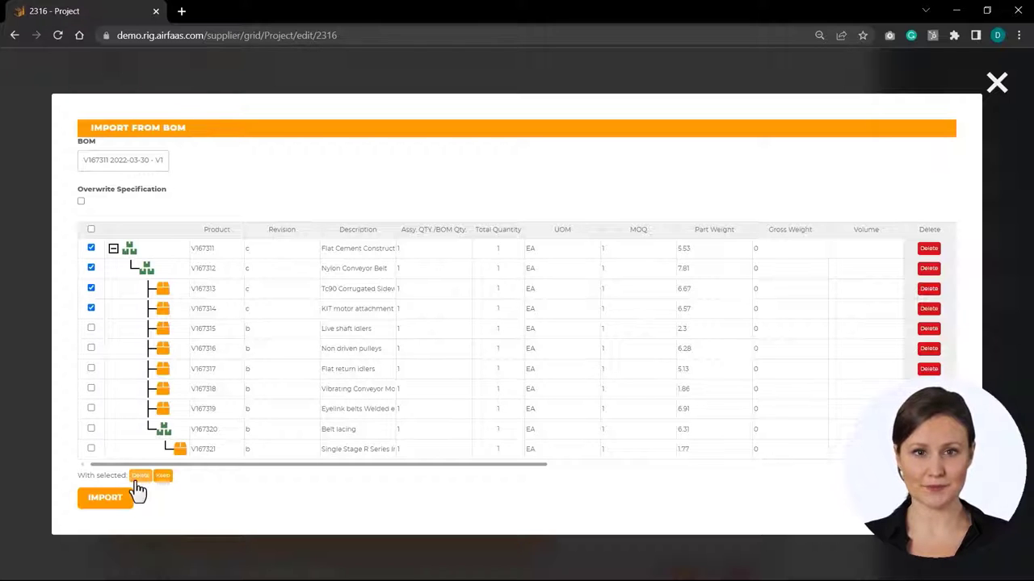
{"action": "left_click", "coordinate": [163, 476]}
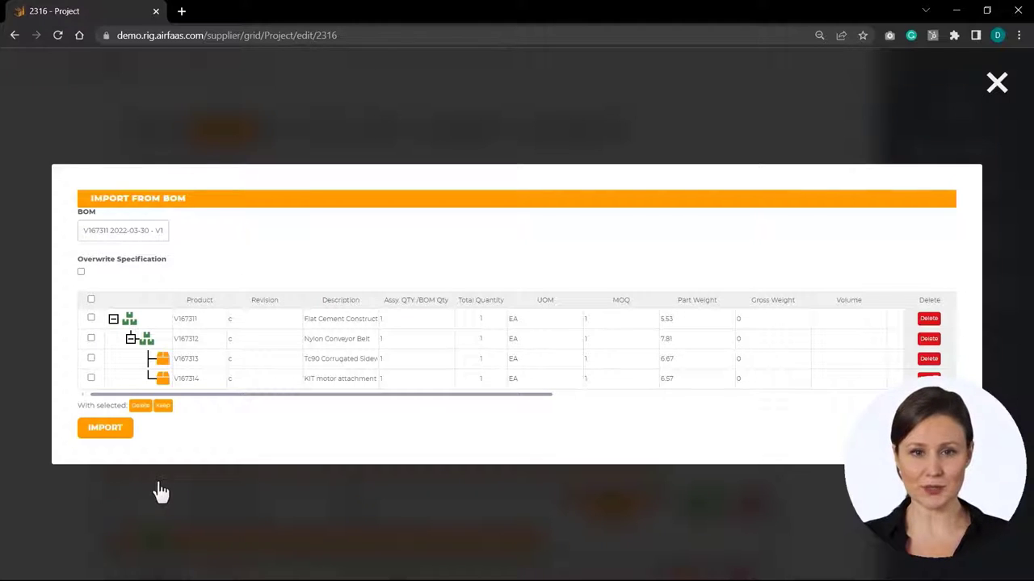
{"action": "left_click", "coordinate": [112, 430]}
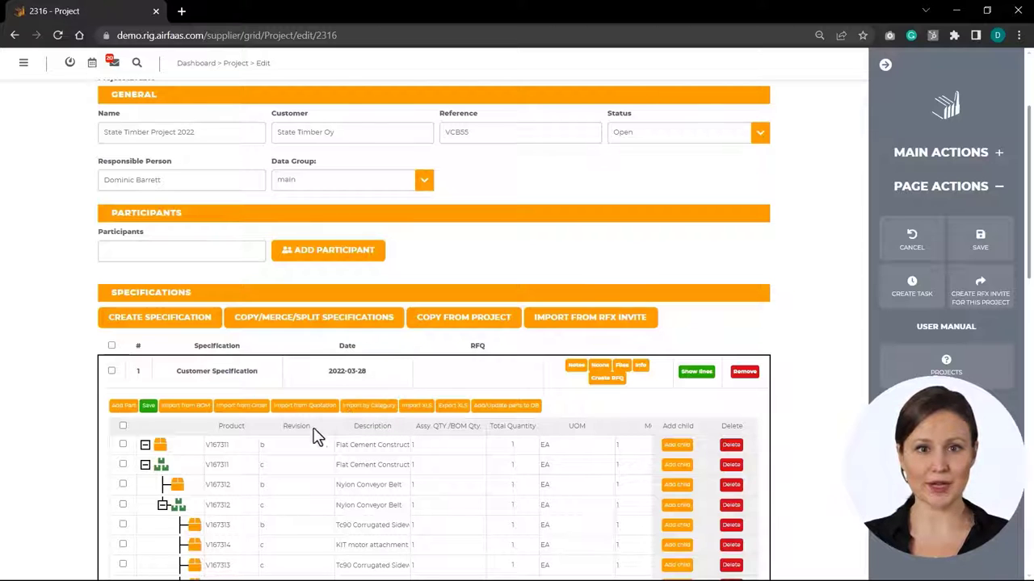
{"action": "left_click", "coordinate": [150, 407]}
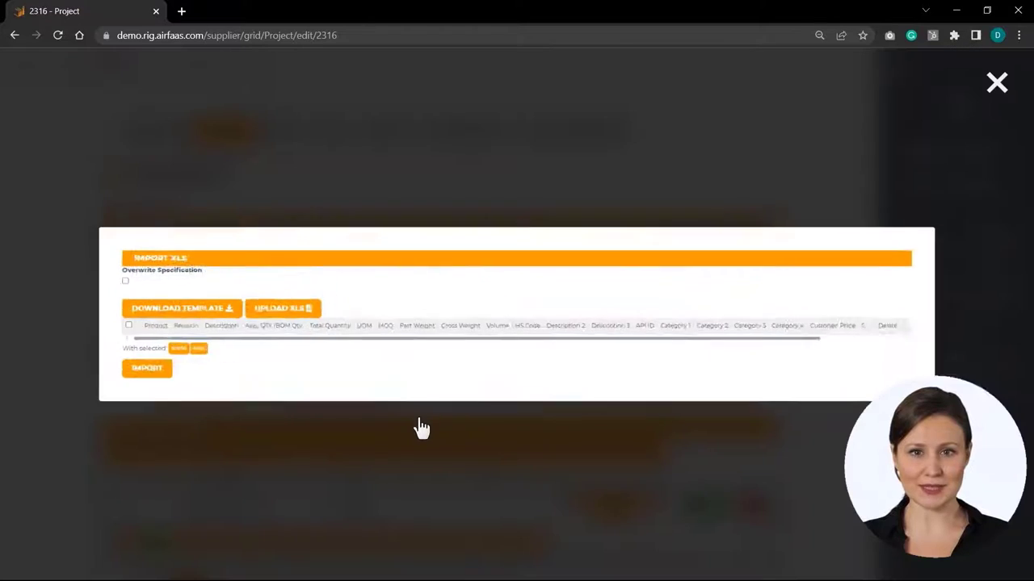
Download the XLS import template for the specification lines and open it in Excel to examine its columns
{"action": "left_click", "coordinate": [419, 416]}
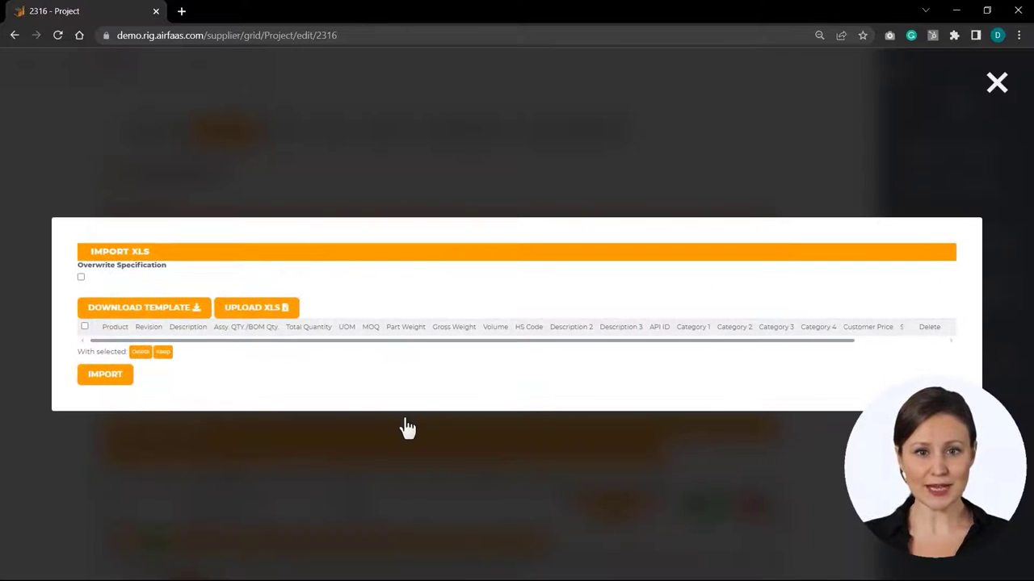
{"action": "left_click", "coordinate": [198, 315]}
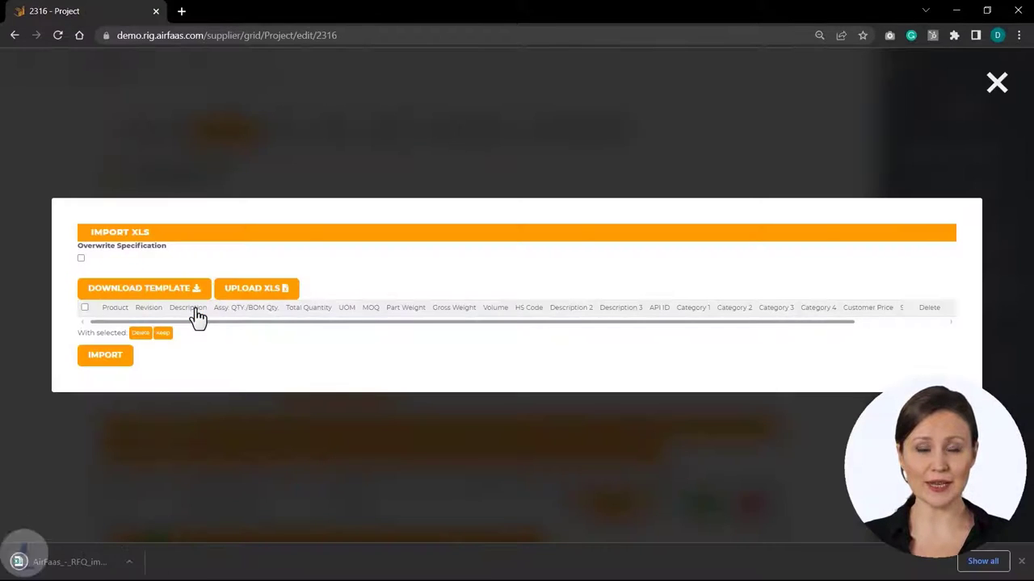
{"action": "left_click", "coordinate": [96, 564]}
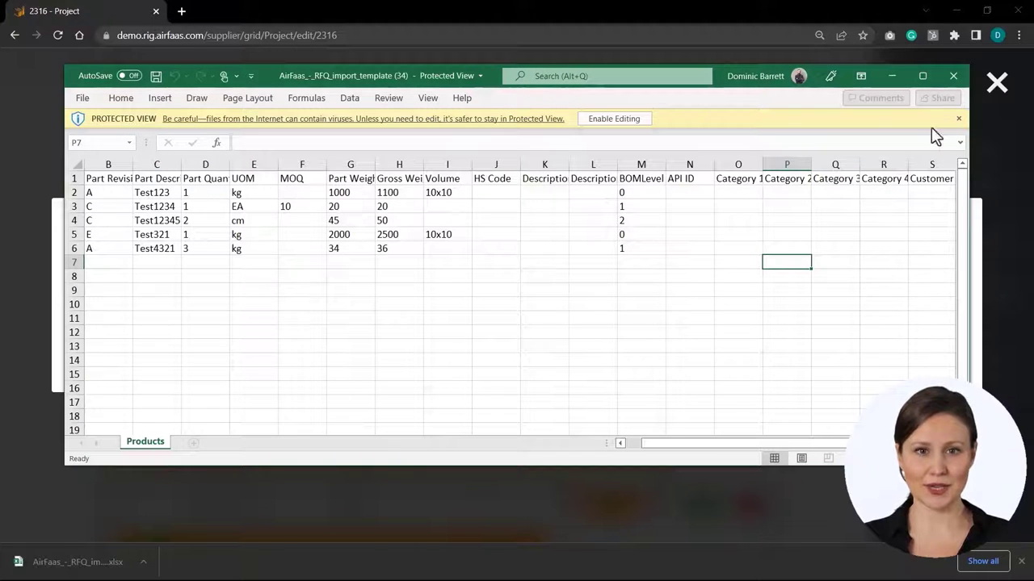
{"action": "left_click", "coordinate": [952, 75]}
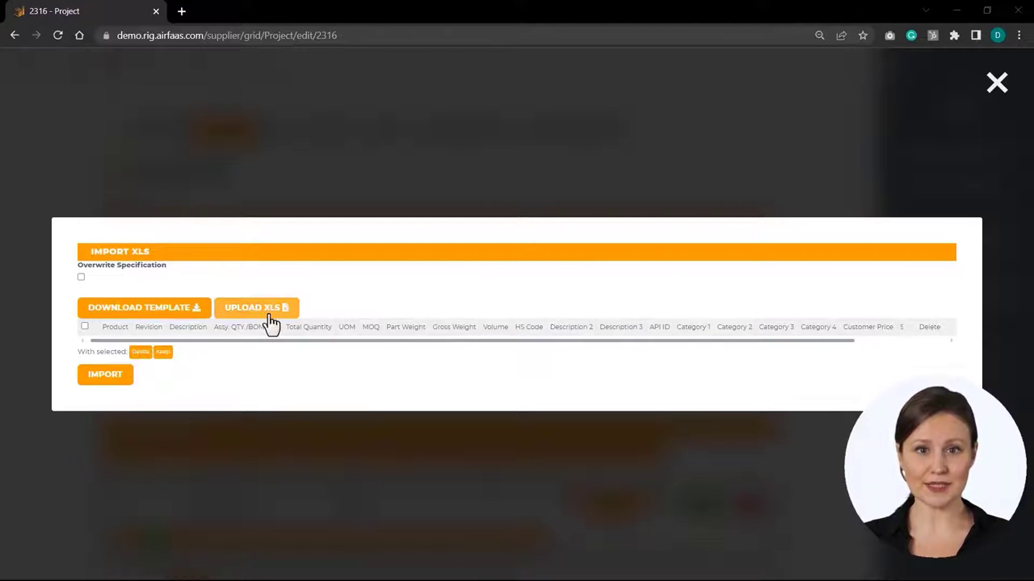
Upload the Customer BOM edit columns file to the XLS import and map its first column to BOM Level
{"action": "left_click", "coordinate": [271, 323]}
{"action": "double_click", "coordinate": [237, 156]}
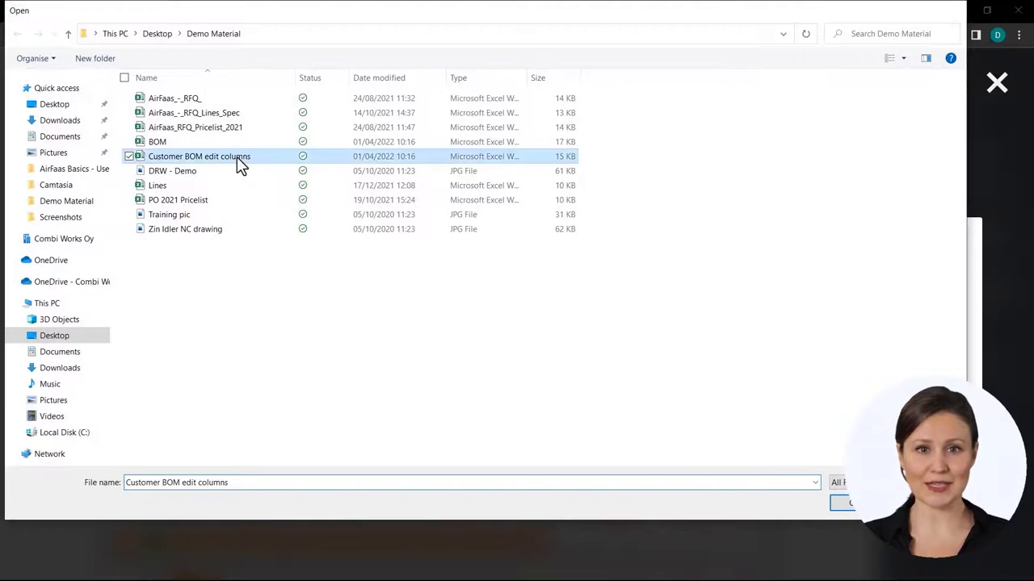
{"action": "left_click", "coordinate": [158, 242]}
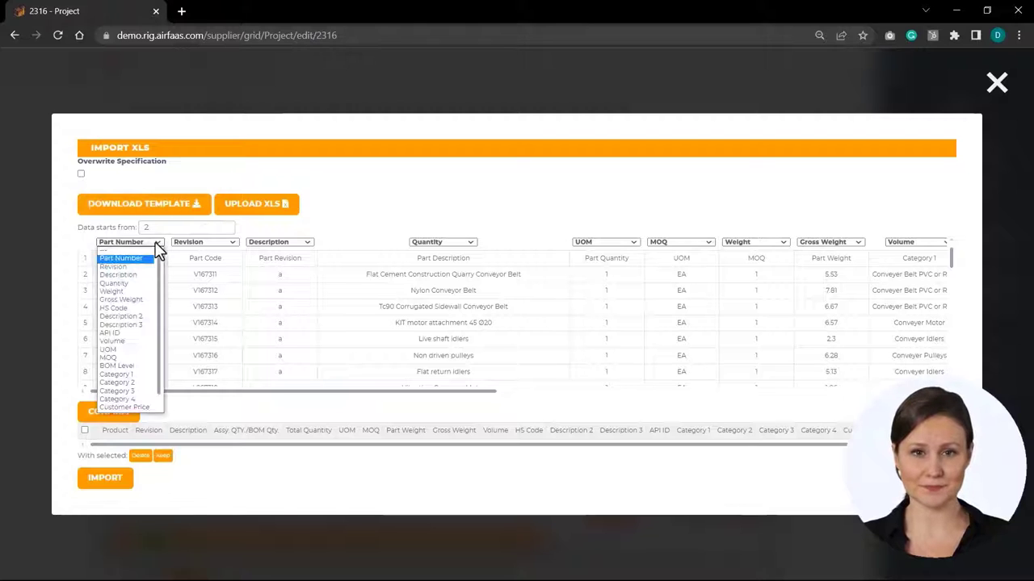
{"action": "left_click", "coordinate": [149, 367]}
Map the remaining import columns to their matching fields, including Part Number, Revision, Description, Quantity, UOM, MOQ, Weight and Category 1
{"action": "left_click_drag", "start_coordinate": [149, 396], "coordinate": [404, 413]}
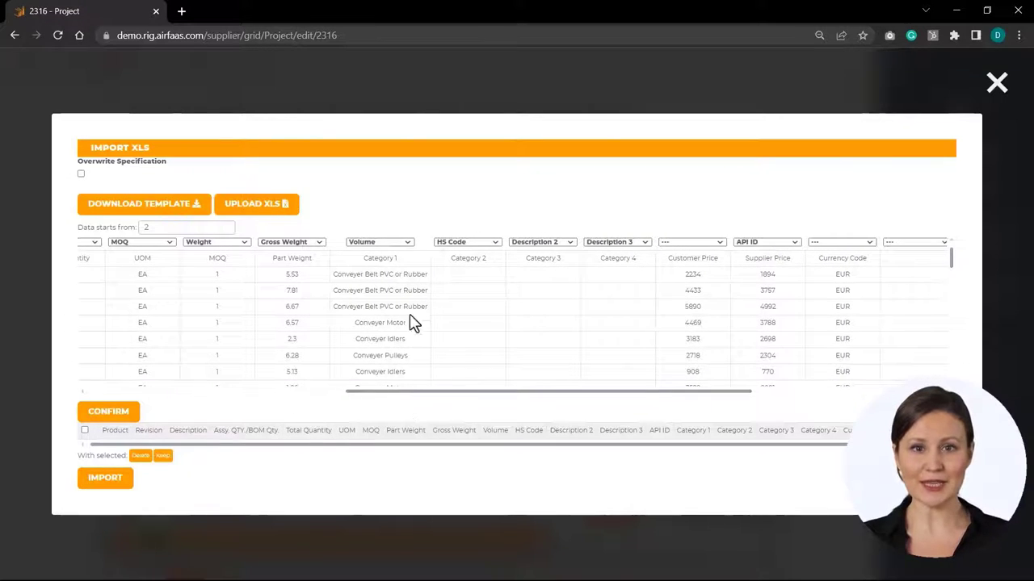
{"action": "left_click", "coordinate": [405, 242]}
{"action": "left_click", "coordinate": [385, 376]}
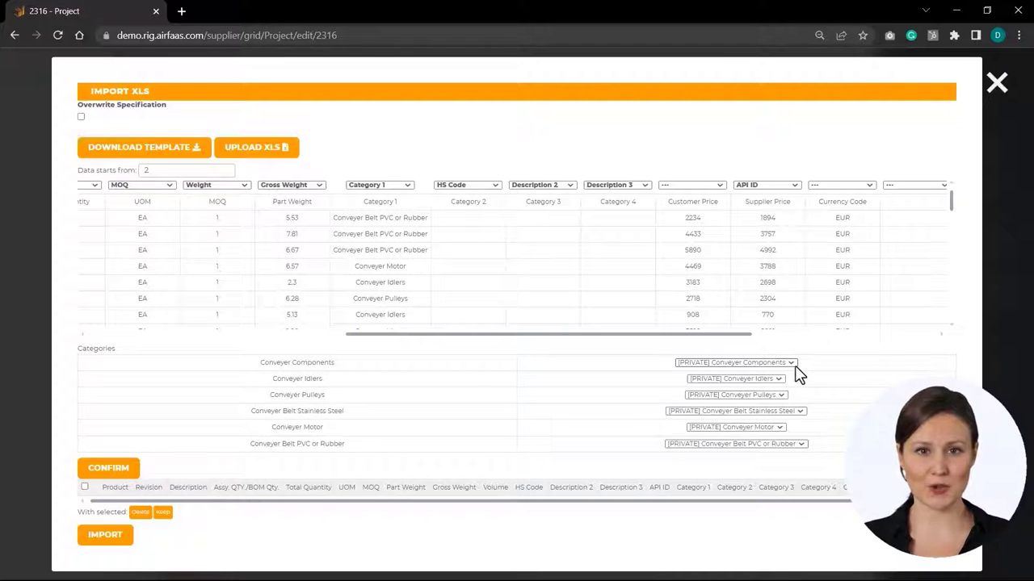
{"action": "scroll", "coordinate": [622, 283], "scroll_direction": "left", "scroll_amount": 10}
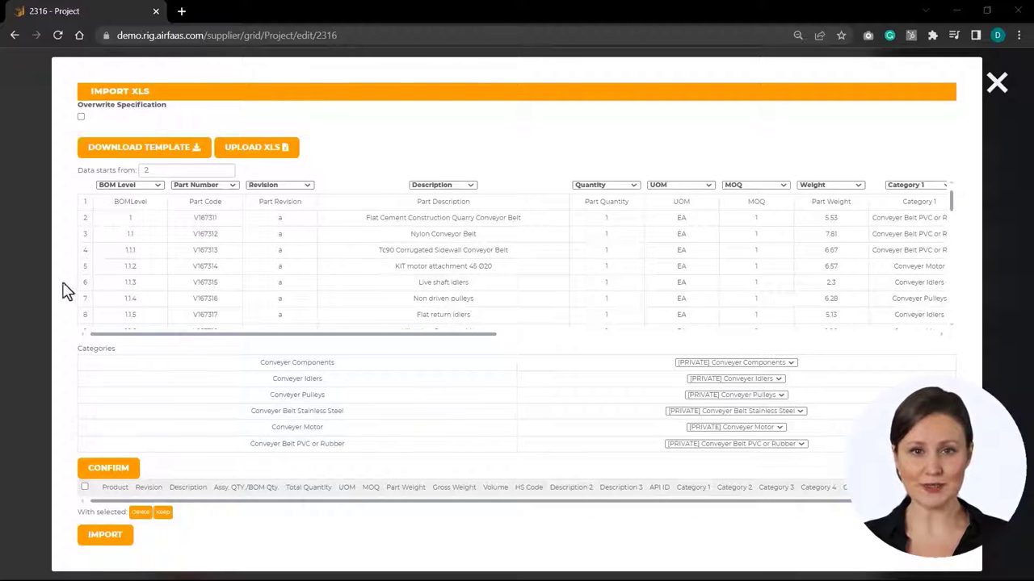
Confirm the column mapping and import all the resulting BOM lines into the Customer Specification
{"action": "left_click", "coordinate": [84, 471]}
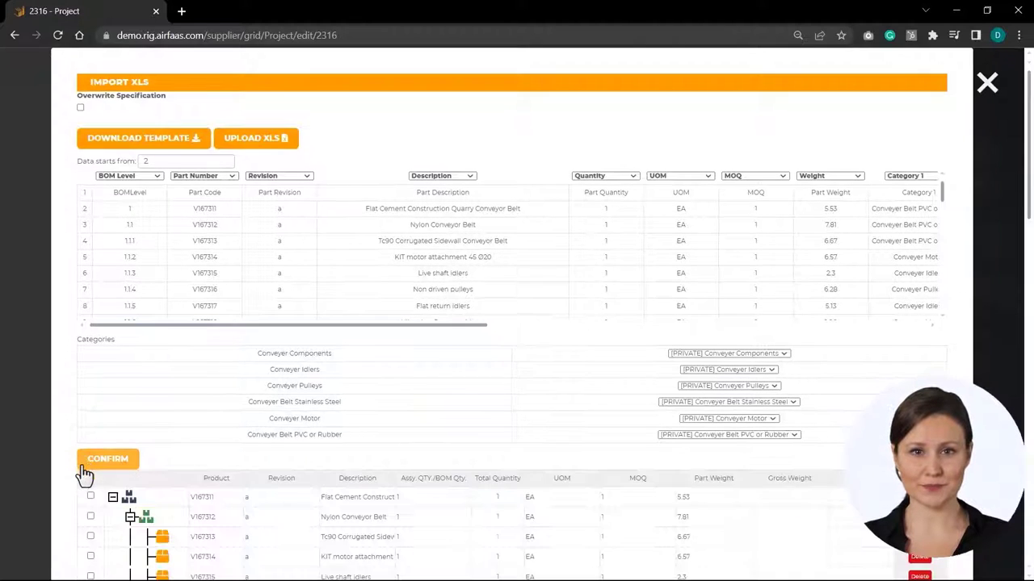
{"action": "scroll", "coordinate": [61, 464], "scroll_direction": "down", "scroll_amount": 4}
{"action": "scroll", "coordinate": [55, 456], "scroll_direction": "down", "scroll_amount": 7}
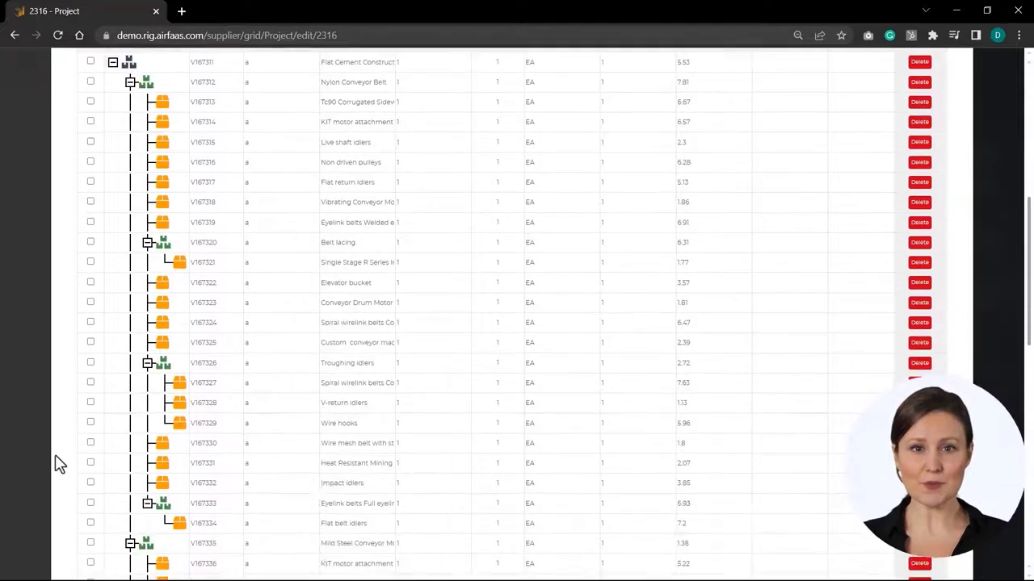
{"action": "scroll", "coordinate": [66, 459], "scroll_direction": "down", "scroll_amount": 4}
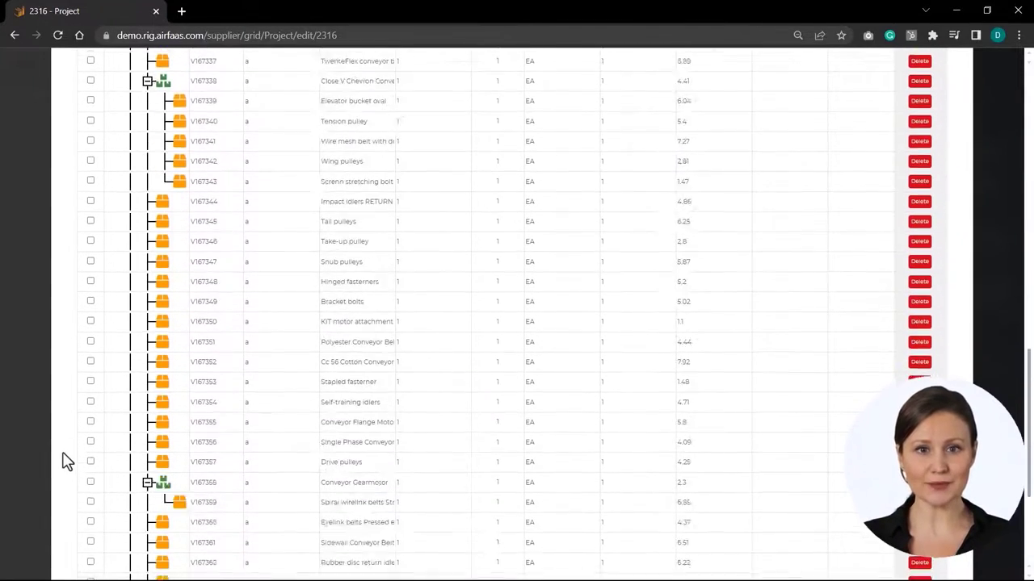
{"action": "left_click", "coordinate": [90, 494]}
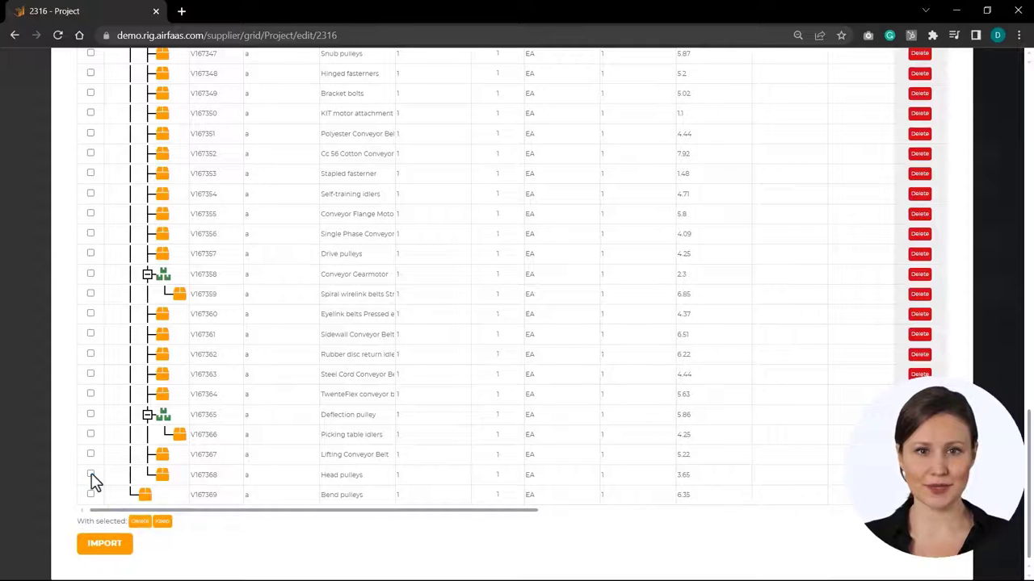
{"action": "left_click", "coordinate": [95, 546]}
Save the Customer Specification and add or update its parts in the database
{"action": "scroll", "coordinate": [102, 443], "scroll_direction": "down", "scroll_amount": 3}
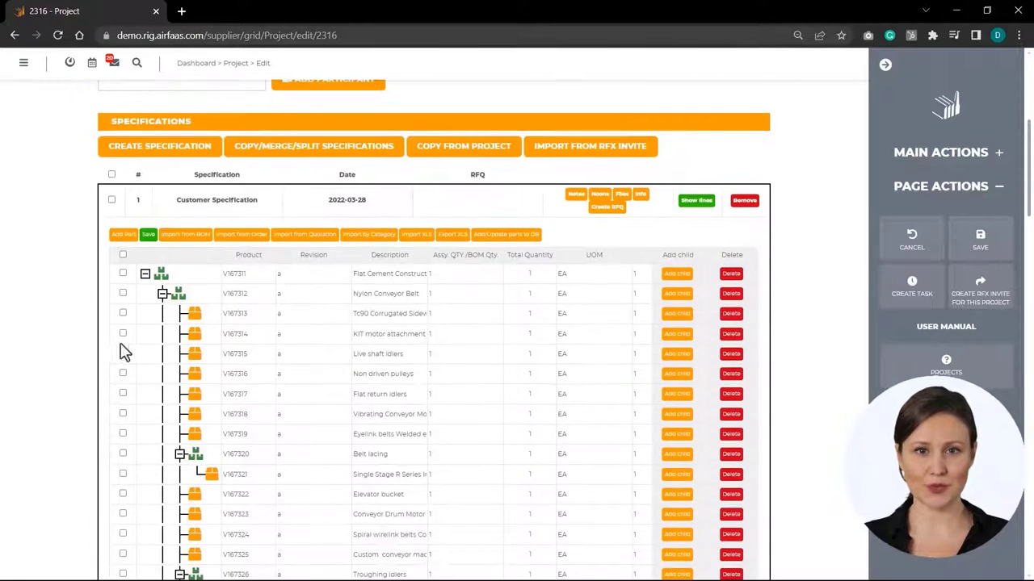
{"action": "left_click", "coordinate": [149, 235]}
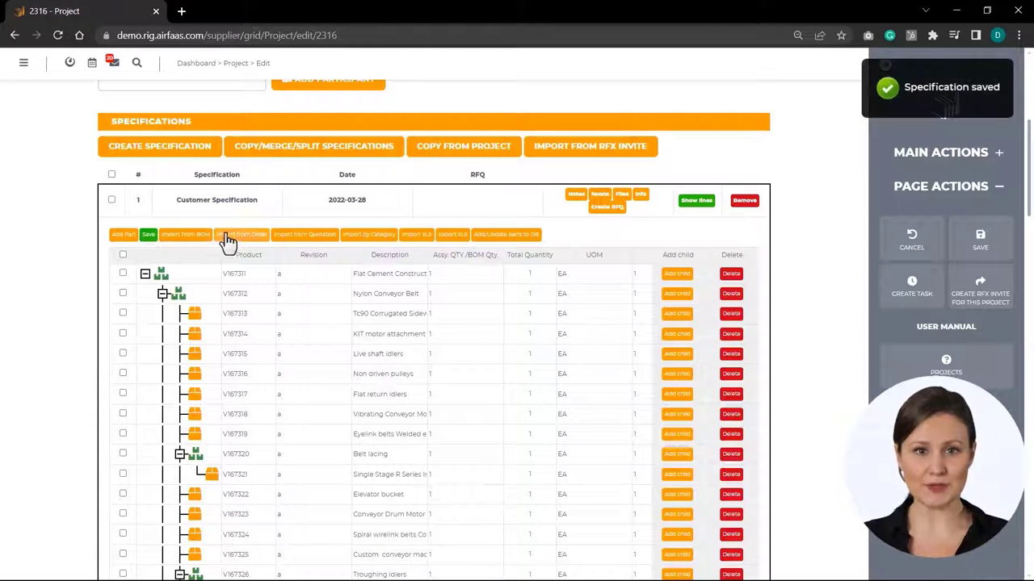
{"action": "left_click", "coordinate": [501, 238]}
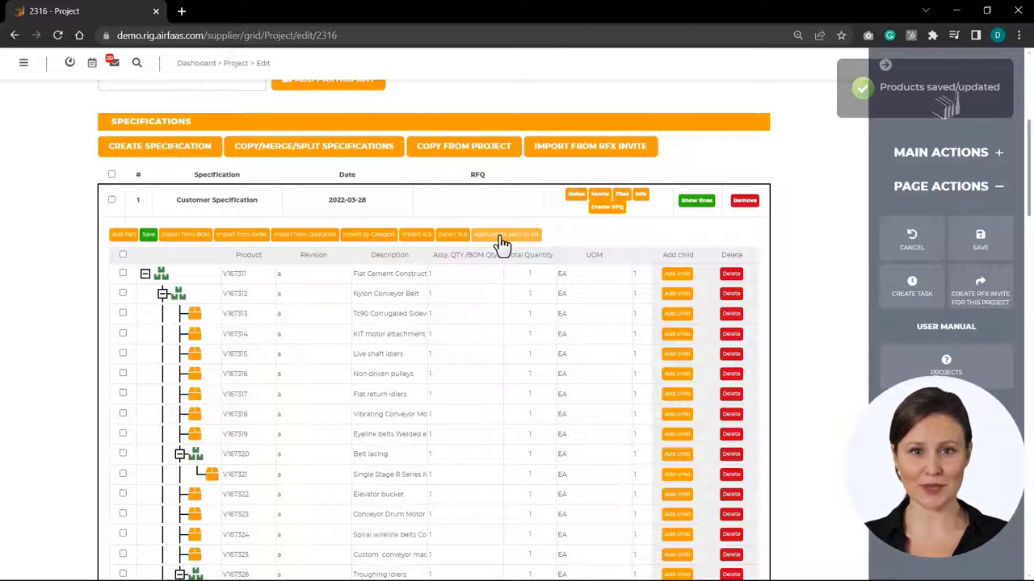
Review the product notes and the nonconformities linked to the Customer Specification
{"action": "left_click", "coordinate": [574, 198]}
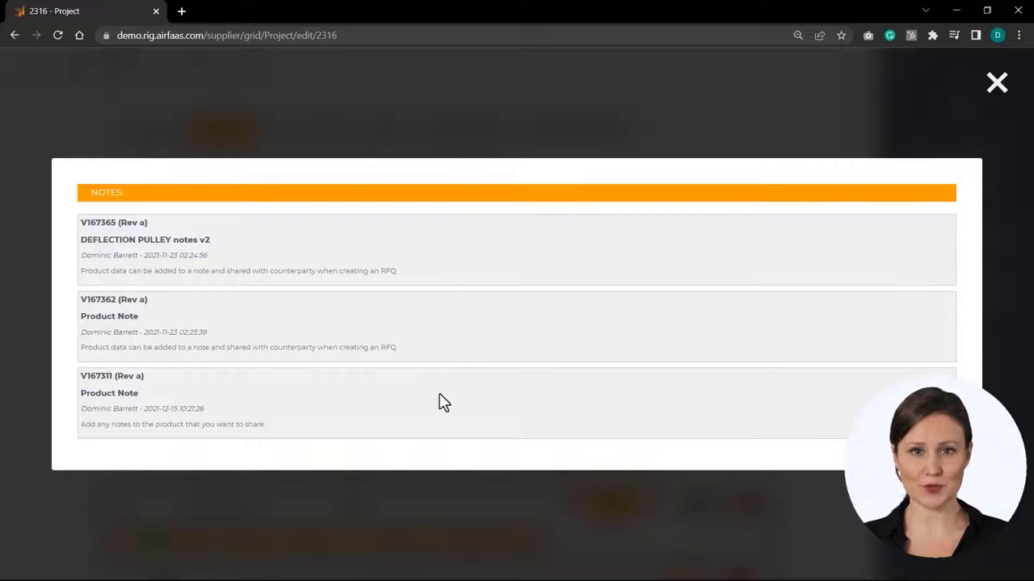
{"action": "left_click", "coordinate": [998, 87]}
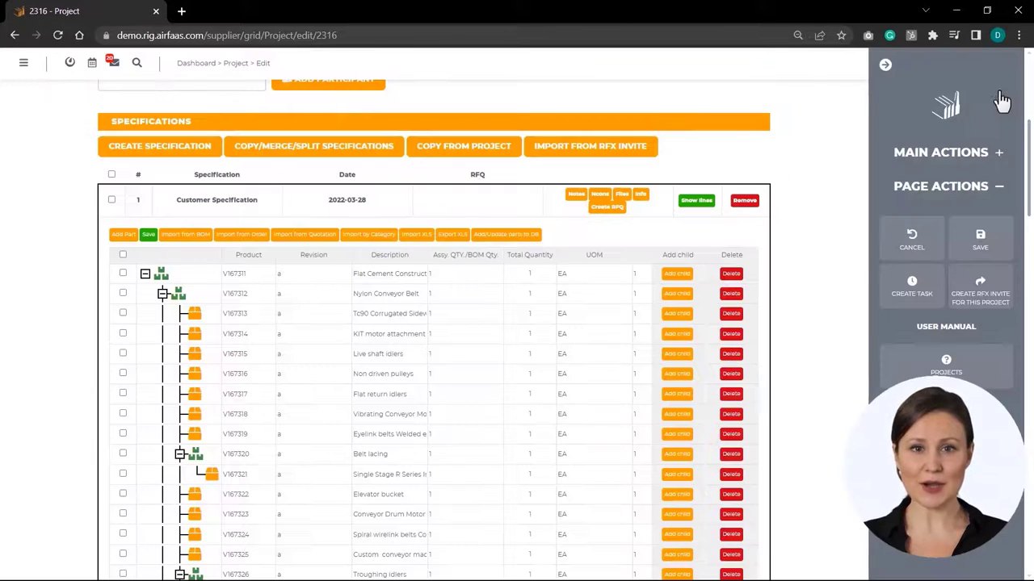
{"action": "left_click", "coordinate": [603, 197]}
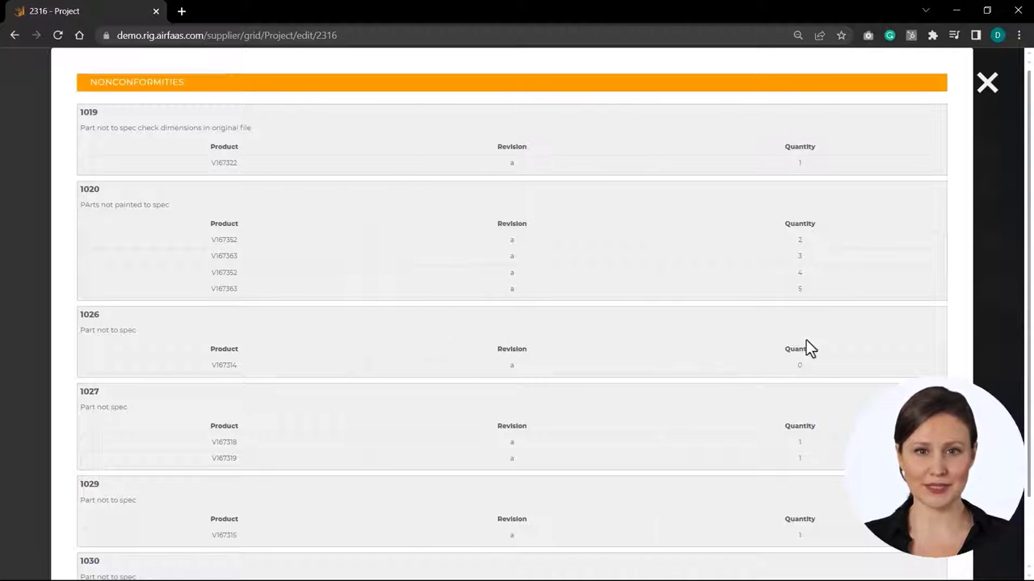
{"action": "left_click", "coordinate": [986, 84]}
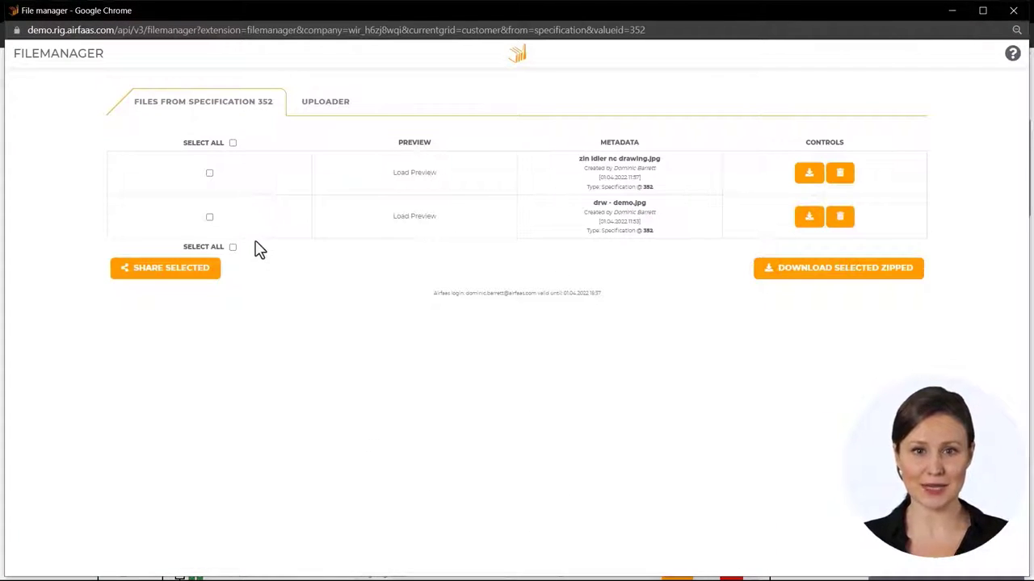
Open the file uploader for the specification and start selecting files to upload
{"action": "left_click", "coordinate": [325, 114]}
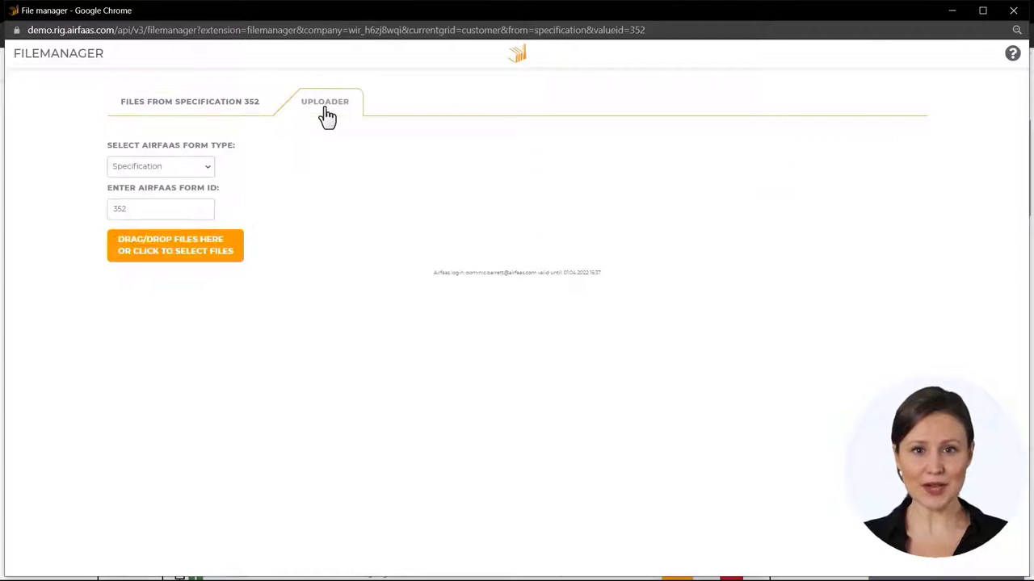
{"action": "left_click", "coordinate": [239, 251]}
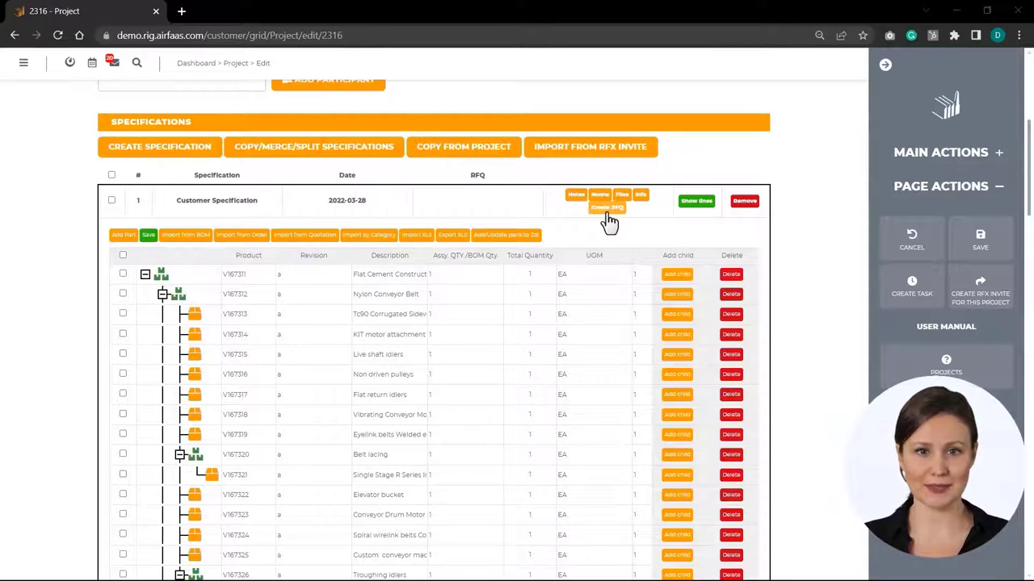
Start an RFQ on behalf of State Timber Oy with terms OA30 and EXW, validity 2022-04-30 and a 30-day delivery time
{"action": "left_click", "coordinate": [606, 208]}
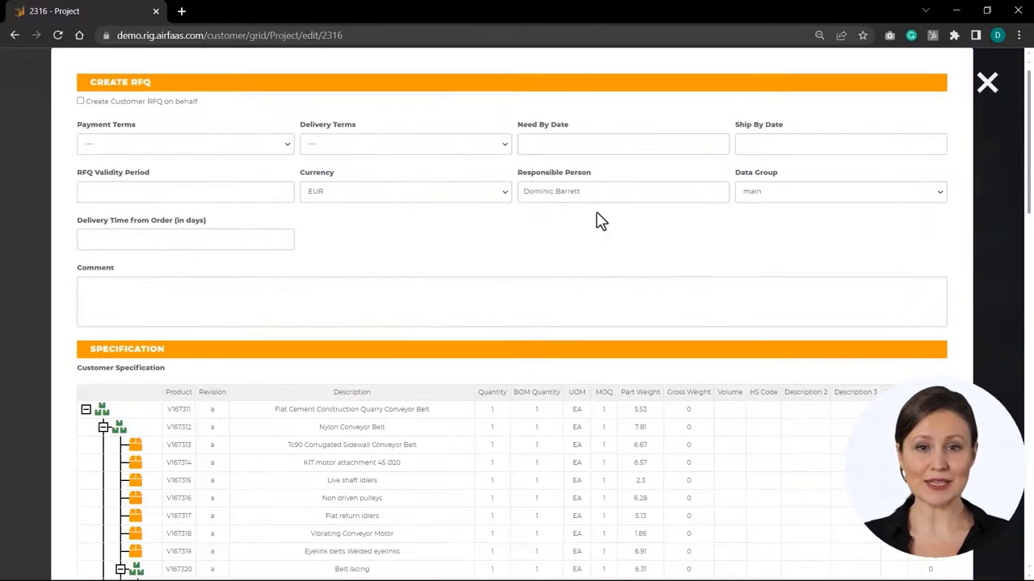
{"action": "left_click", "coordinate": [81, 102]}
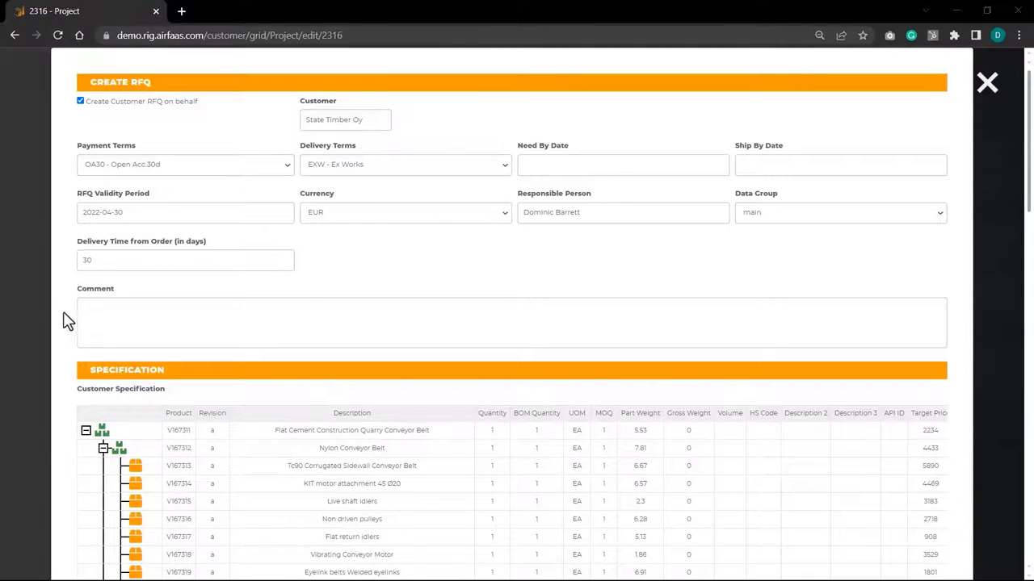
Exclude the V167311 product note and nonconformity 1019 from the shared data and create the RFQ
{"action": "scroll", "coordinate": [62, 358], "scroll_direction": "down", "scroll_amount": 3}
{"action": "scroll", "coordinate": [64, 372], "scroll_direction": "down", "scroll_amount": 9}
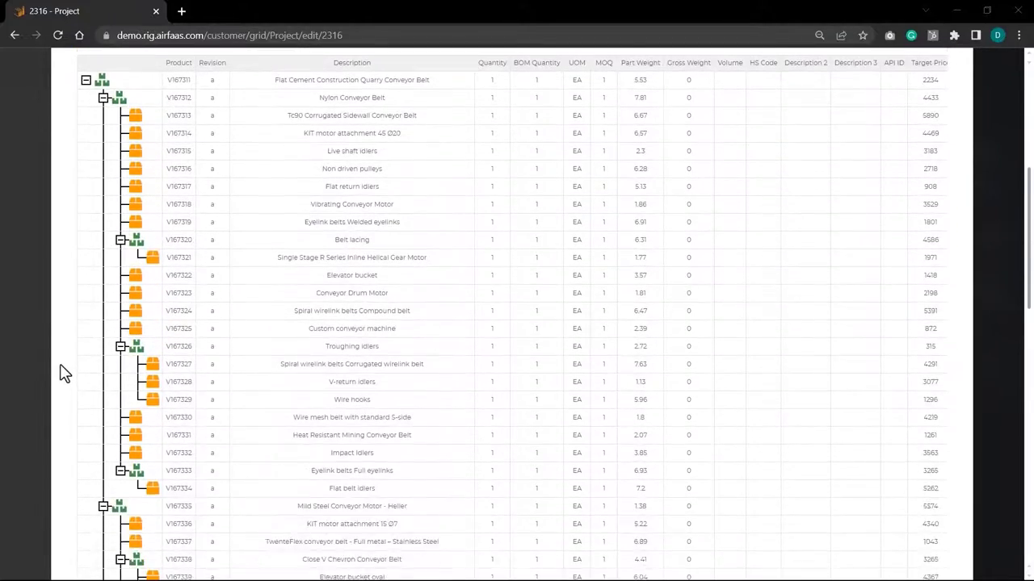
{"action": "scroll", "coordinate": [63, 372], "scroll_direction": "down", "scroll_amount": 3}
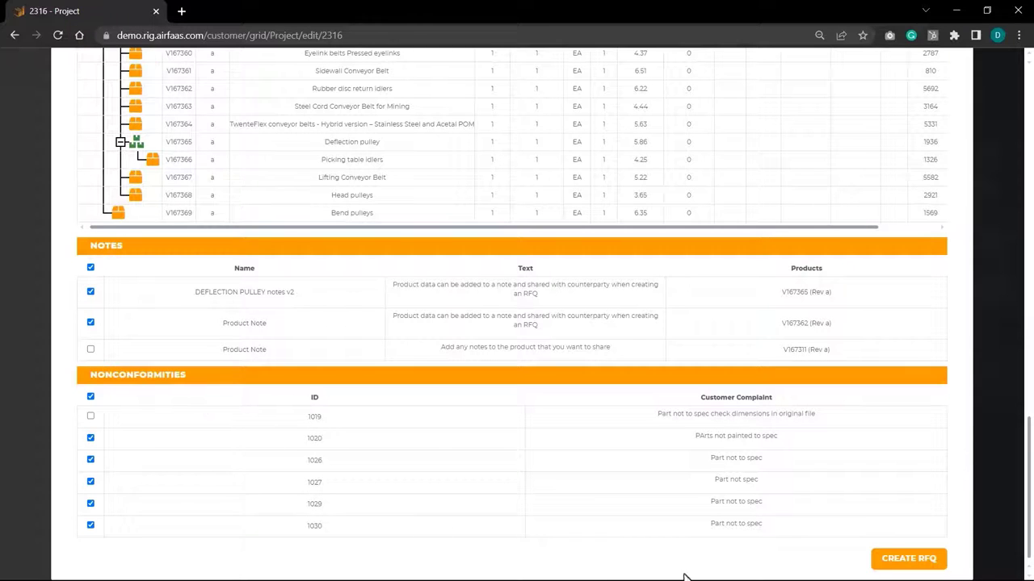
{"action": "left_click", "coordinate": [881, 558]}
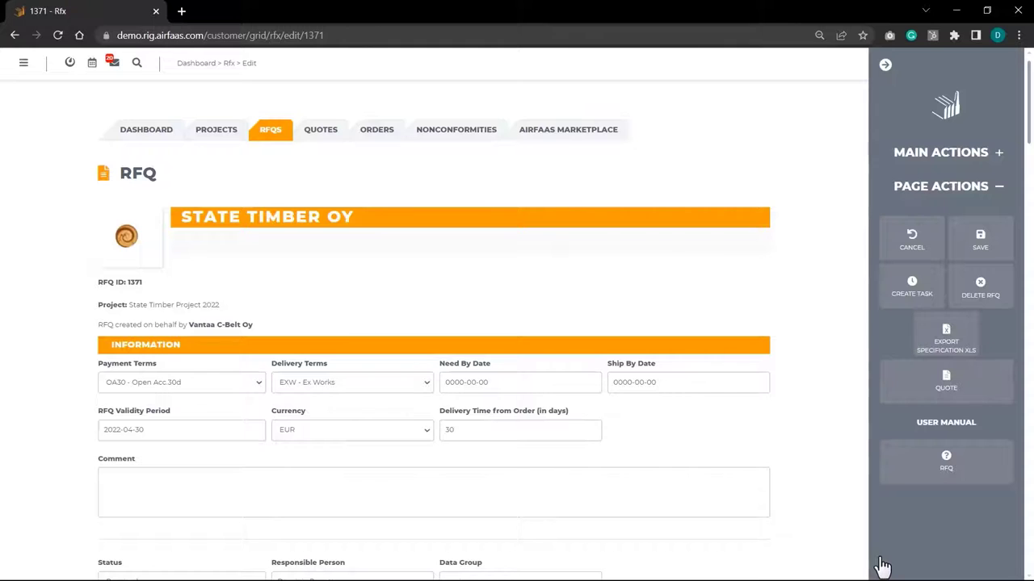